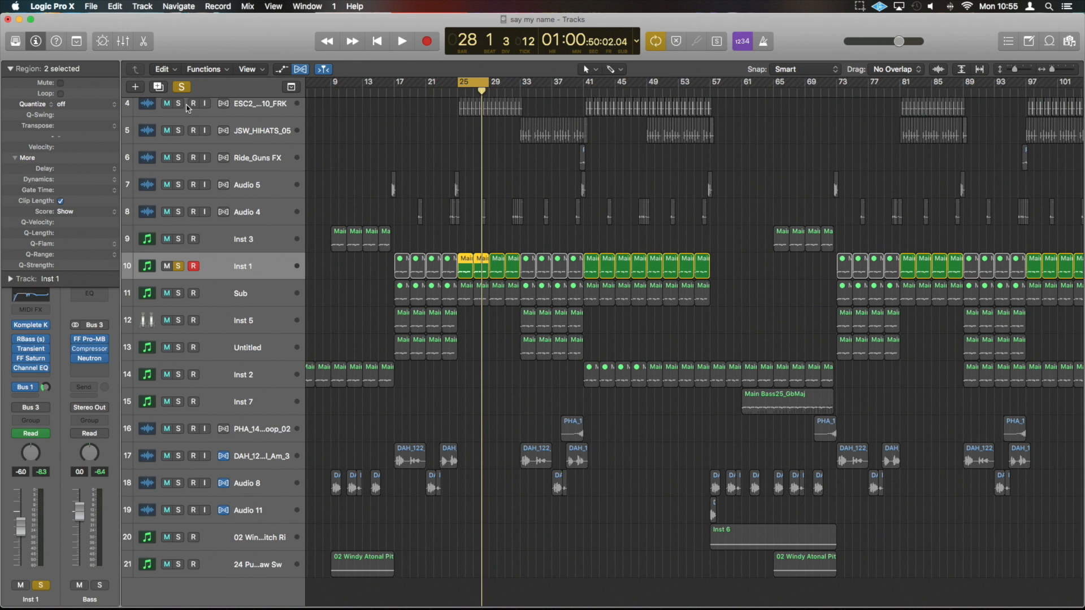
# Turn off the solo on Inst 1 and play the full mix over the cycled section.
pyautogui.click(181, 87)
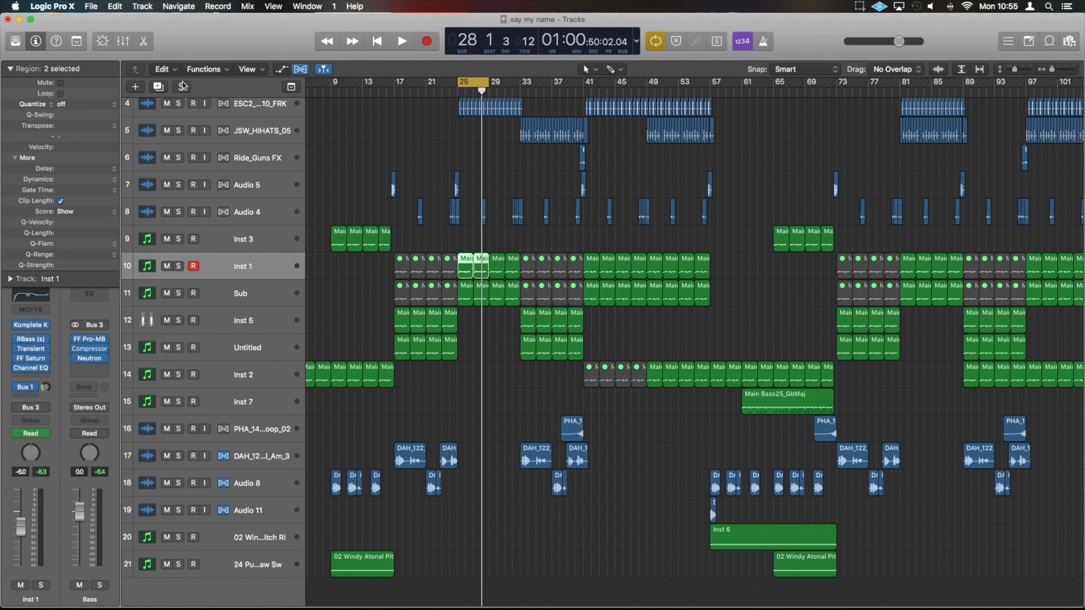
pyautogui.press('space')
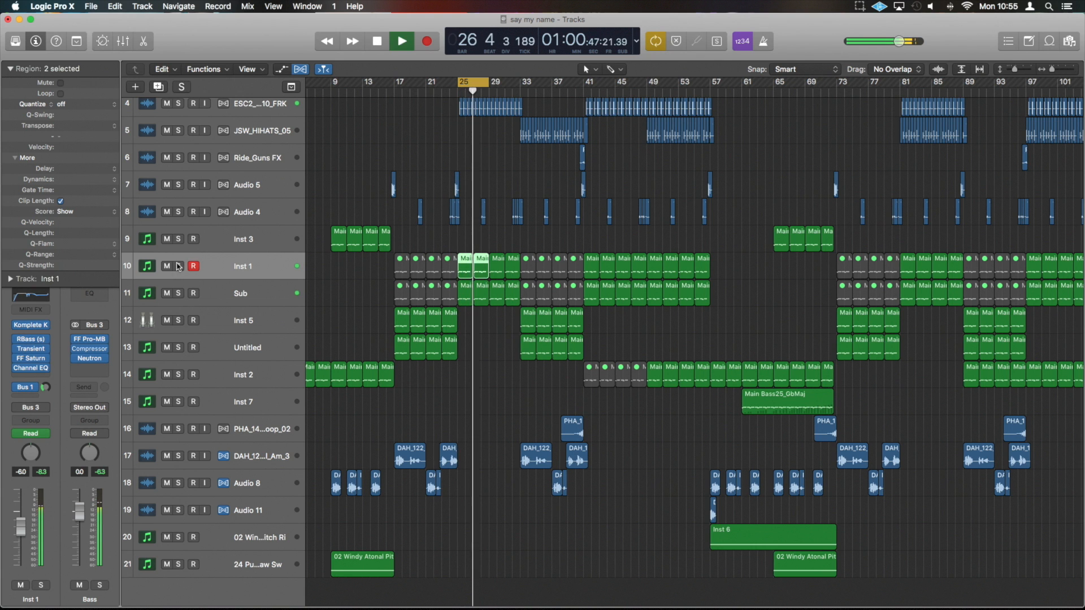
pyautogui.press('space')
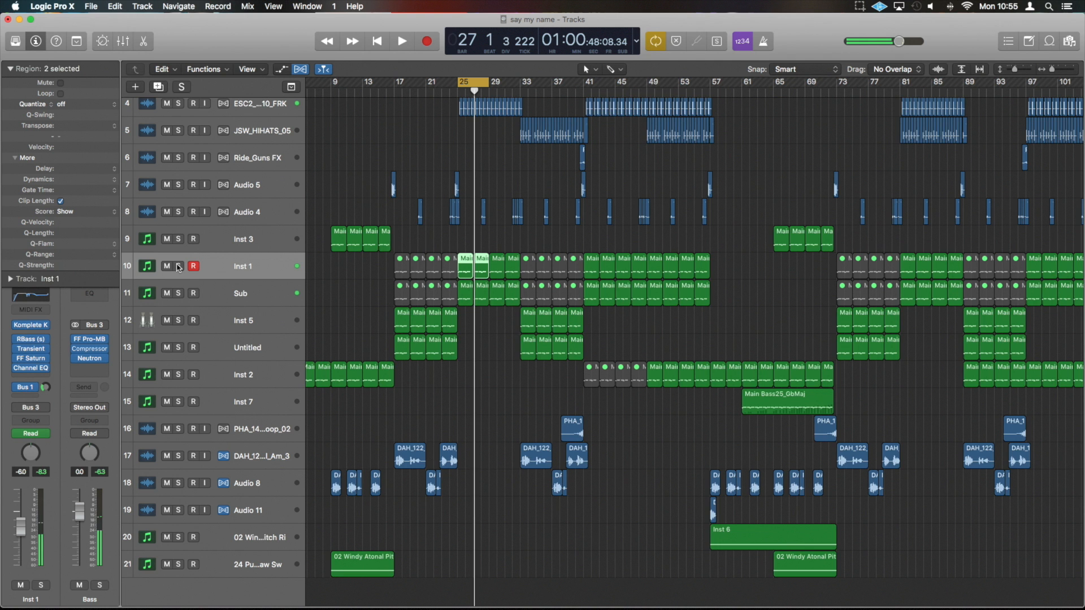
# Solo the Inst 1 bass track, audition it, and shorten the cycle range to bars 25–27.
pyautogui.click(179, 266)
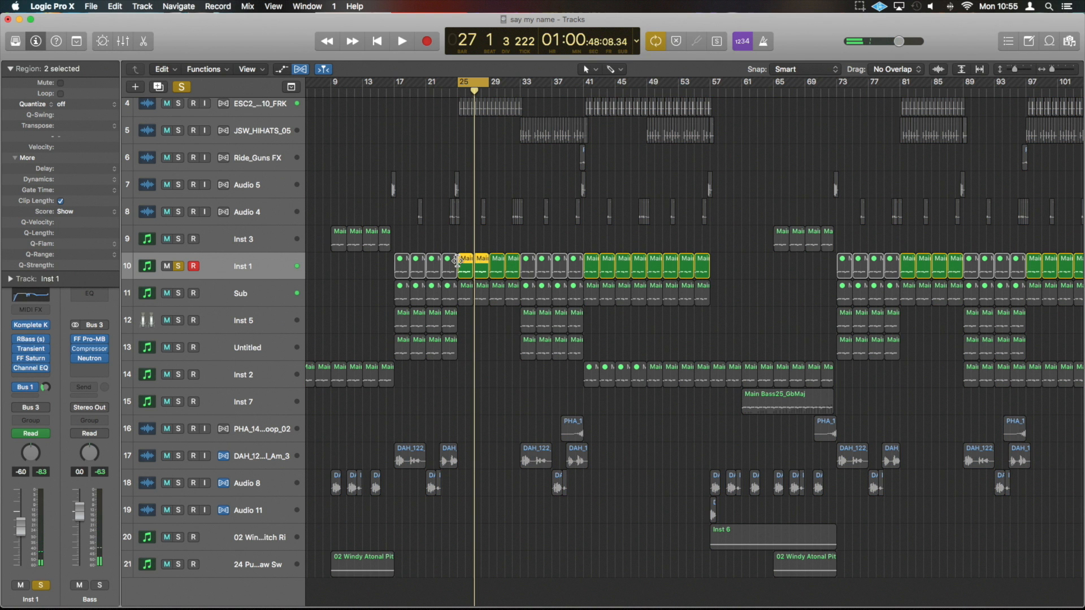
pyautogui.press('z')
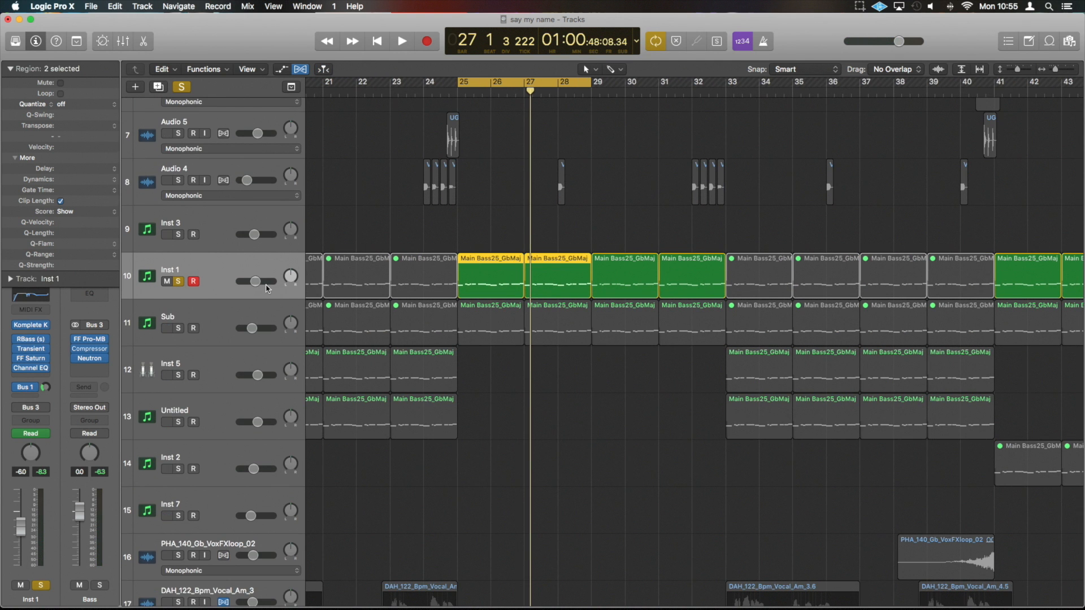
pyautogui.press('space')
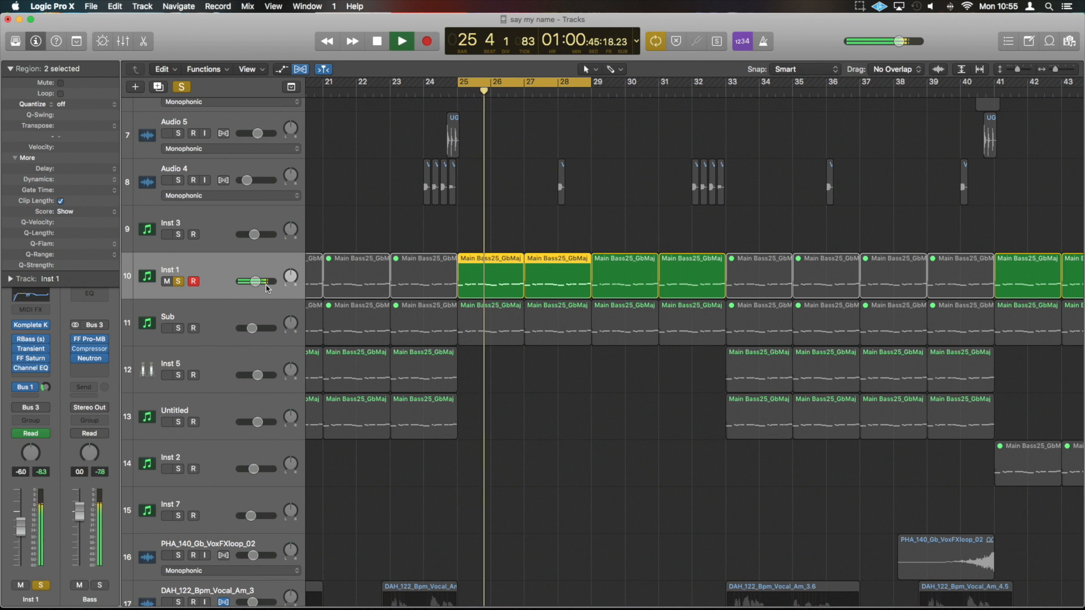
pyautogui.press('space')
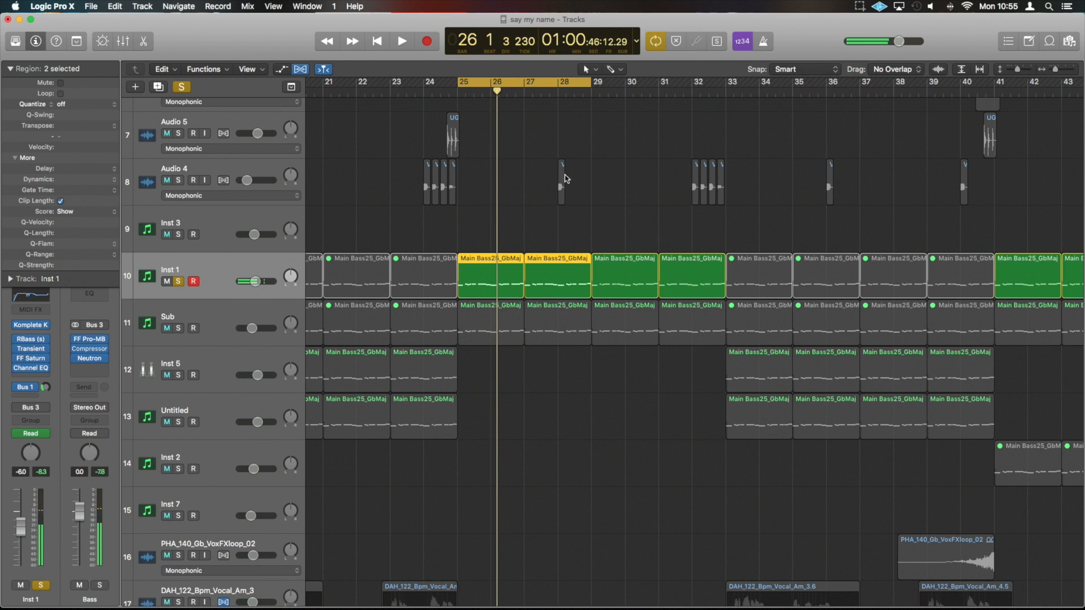
pyautogui.moveTo(591, 83); pyautogui.dragTo(536, 82)
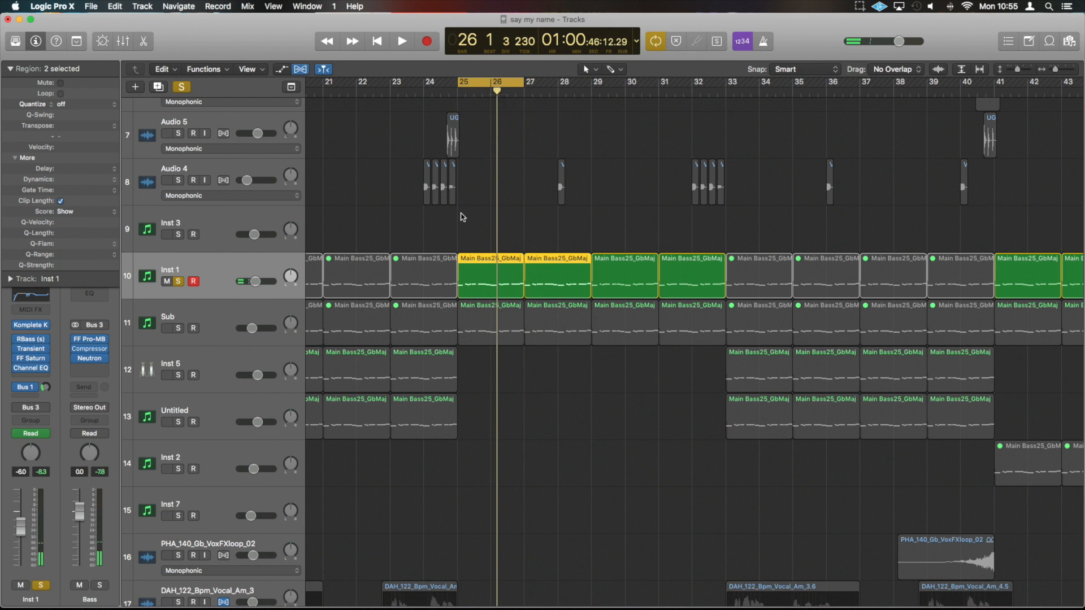
# Open the two selected Inst 1 bass regions in the Piano Roll and enlarge the editor to examine their notes.
pyautogui.doubleClick(483, 267)
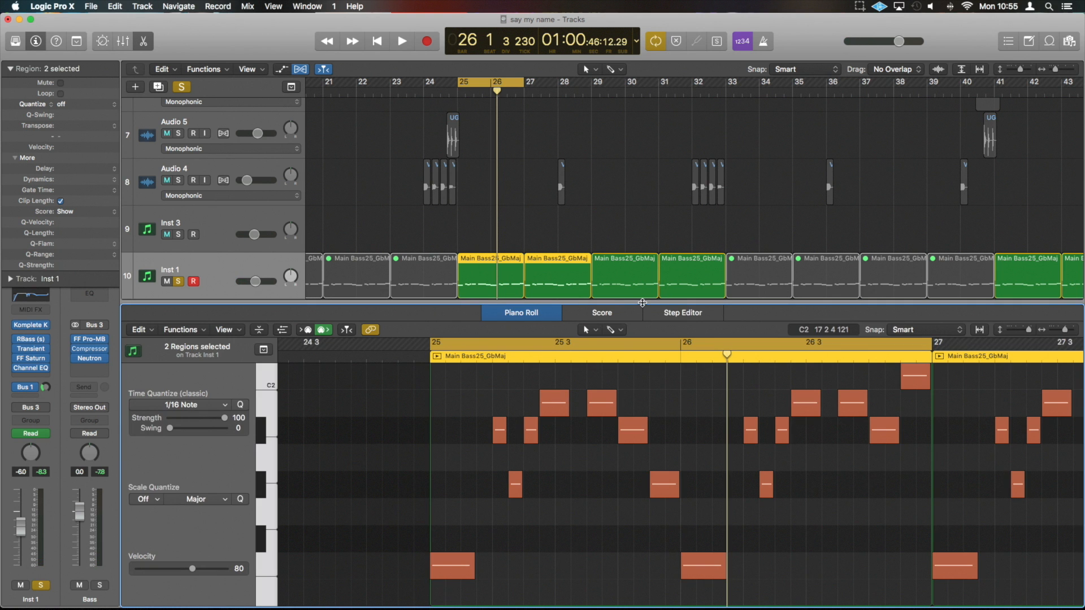
pyautogui.press('e')
pyautogui.press('e')
pyautogui.press('e')
pyautogui.press('e')
pyautogui.moveTo(643, 303); pyautogui.dragTo(653, 59)
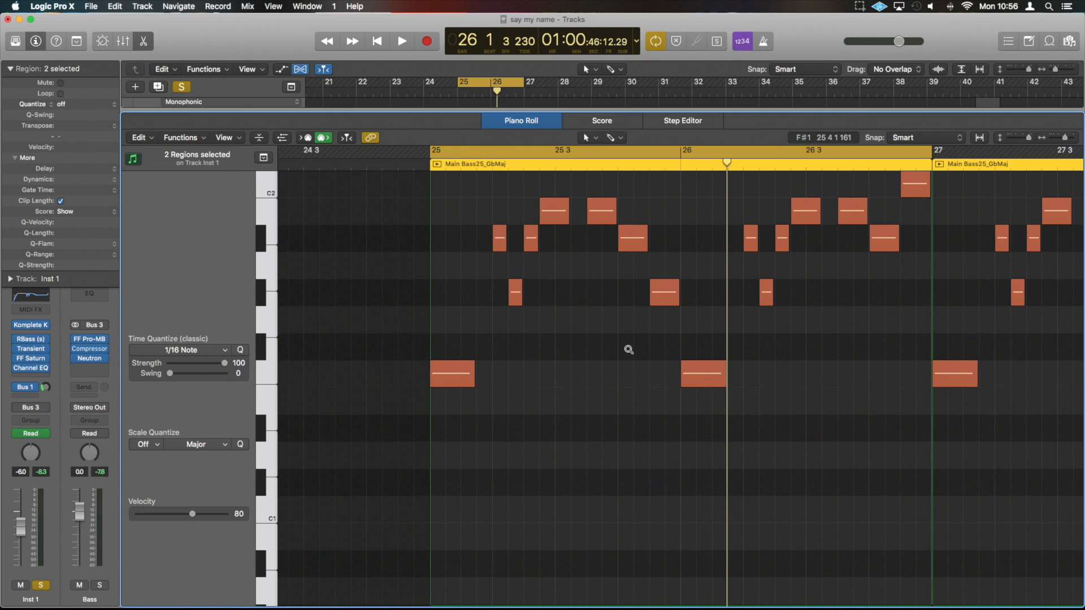
pyautogui.scroll(-5, 629, 350)
pyautogui.scroll(10, 629, 349)
pyautogui.scroll(-12, 629, 350)
pyautogui.scroll(7, 629, 349)
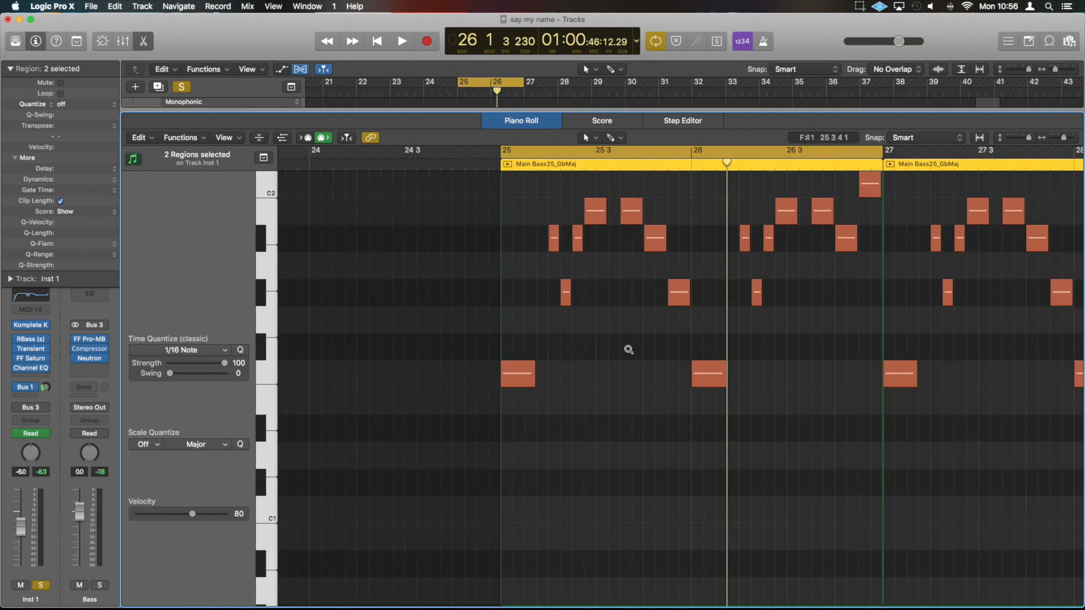
pyautogui.scroll(-3, 629, 349)
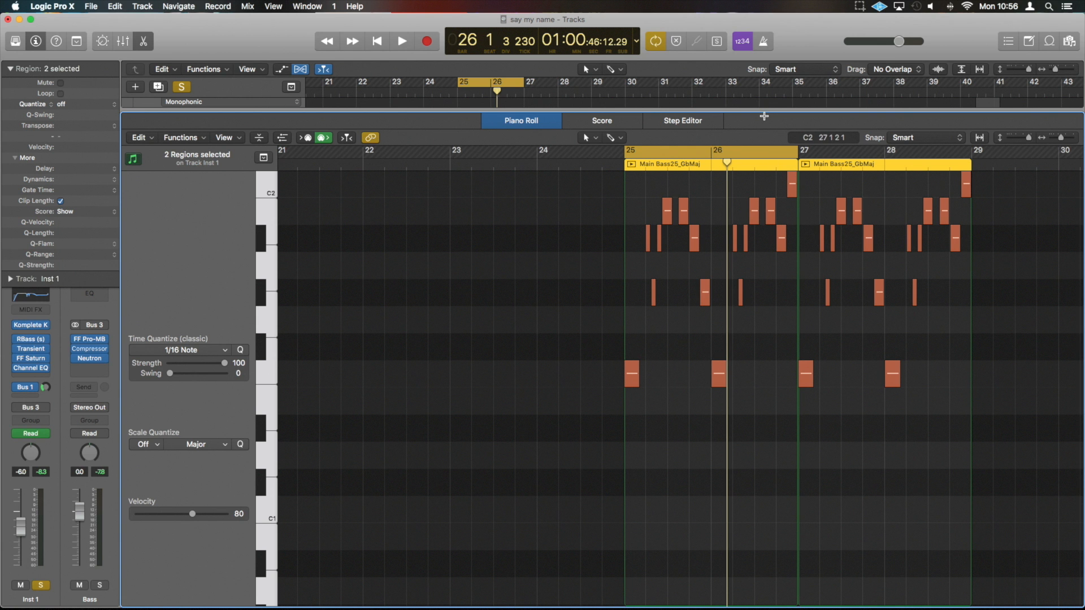
# Select only the Inst 1 region at bar 25 and show it alone in the Piano Roll.
pyautogui.press('p')
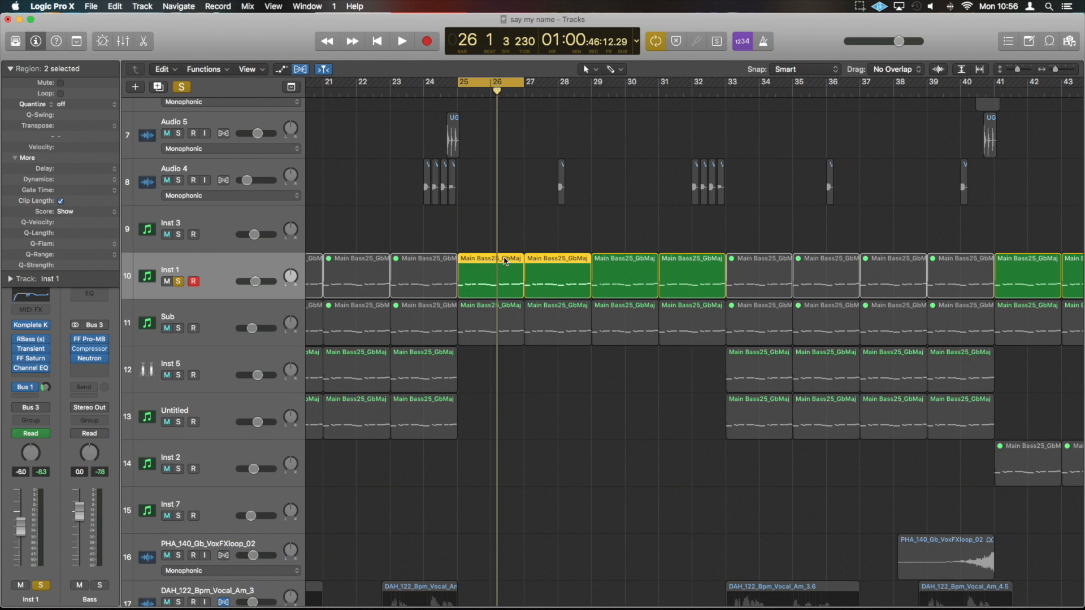
pyautogui.click(518, 240)
pyautogui.click(518, 271)
pyautogui.press('p')
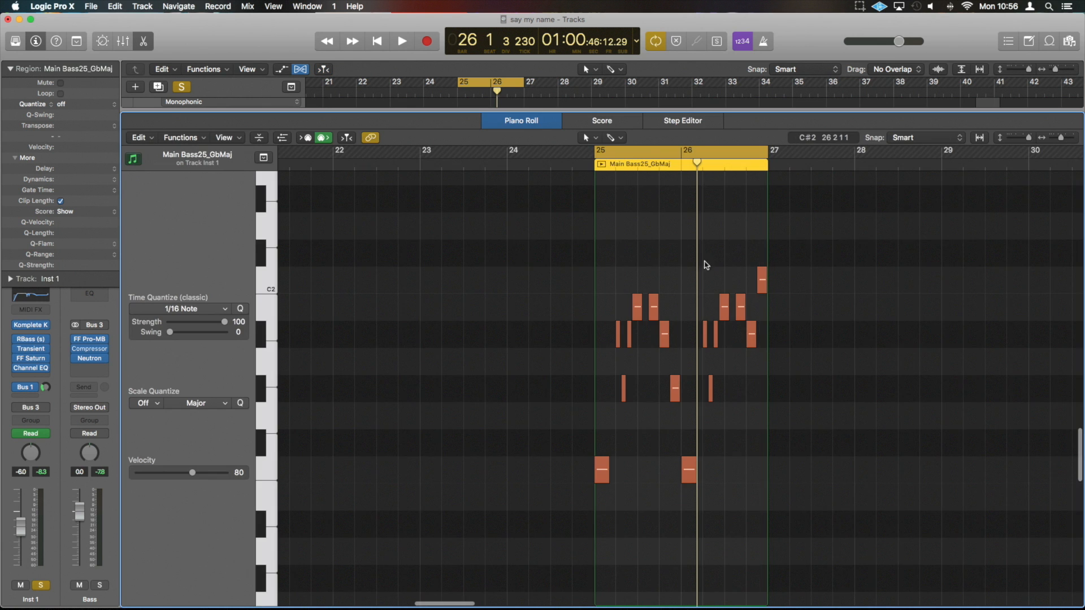
pyautogui.scroll(-2, 863, 256)
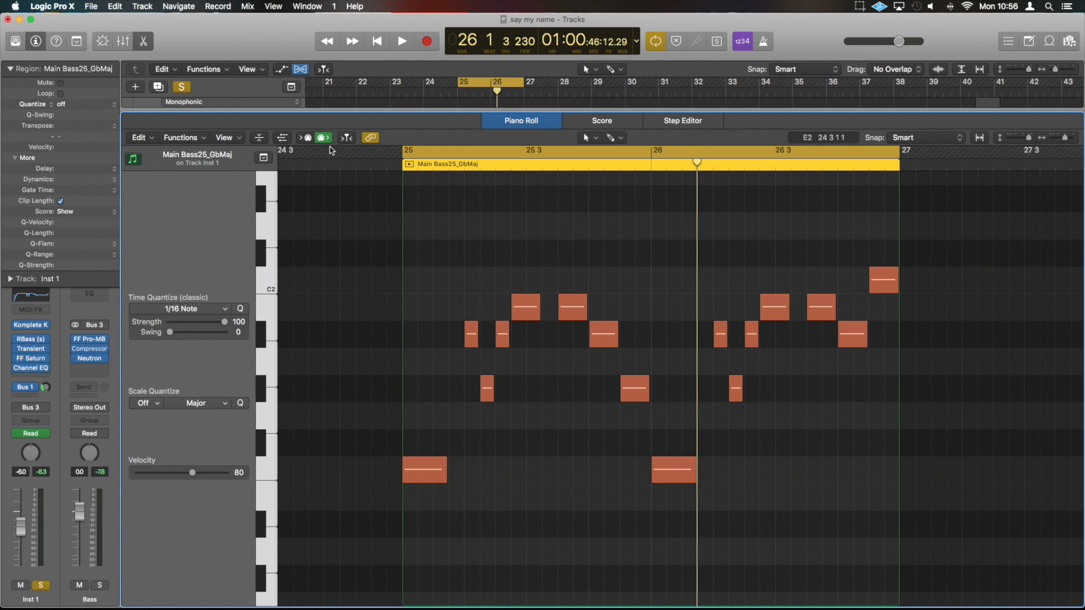
# Show the automation lane in the Piano Roll and set its controller to Note Velocity.
pyautogui.click(283, 137)
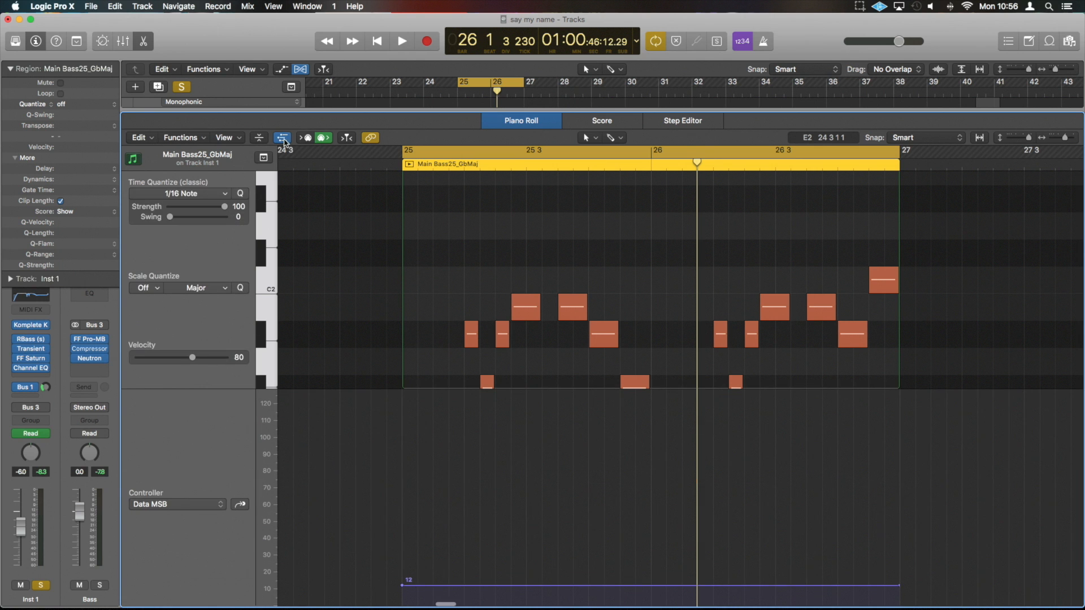
pyautogui.click(188, 506)
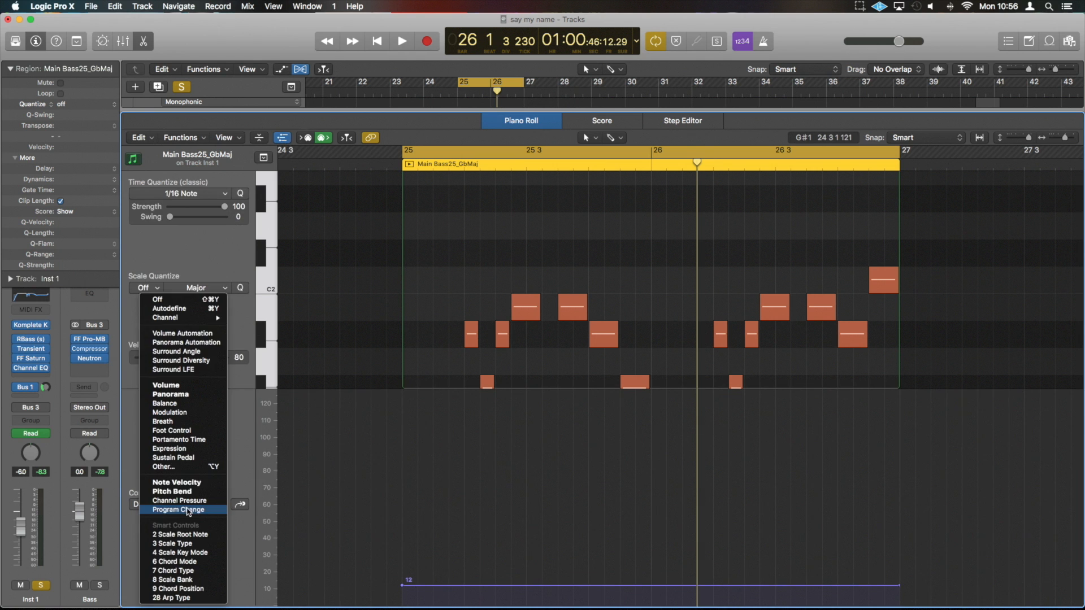
pyautogui.click(180, 483)
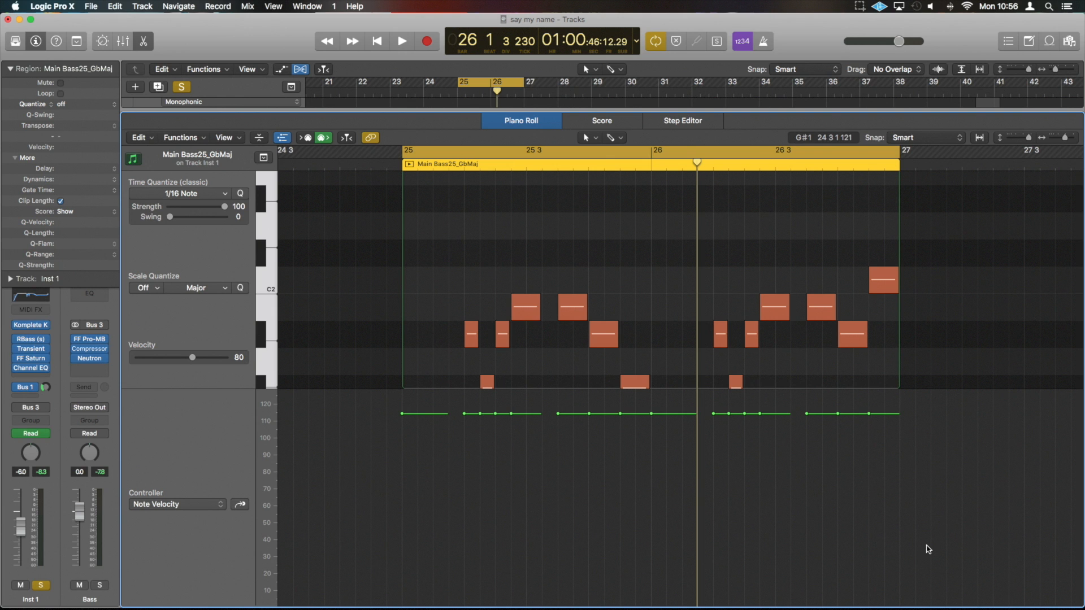
# Examine the FF Saturn plug-in on Inst 1, close it, and play the soloed bass loop.
pyautogui.moveTo(31, 330)
pyautogui.click(30, 358)
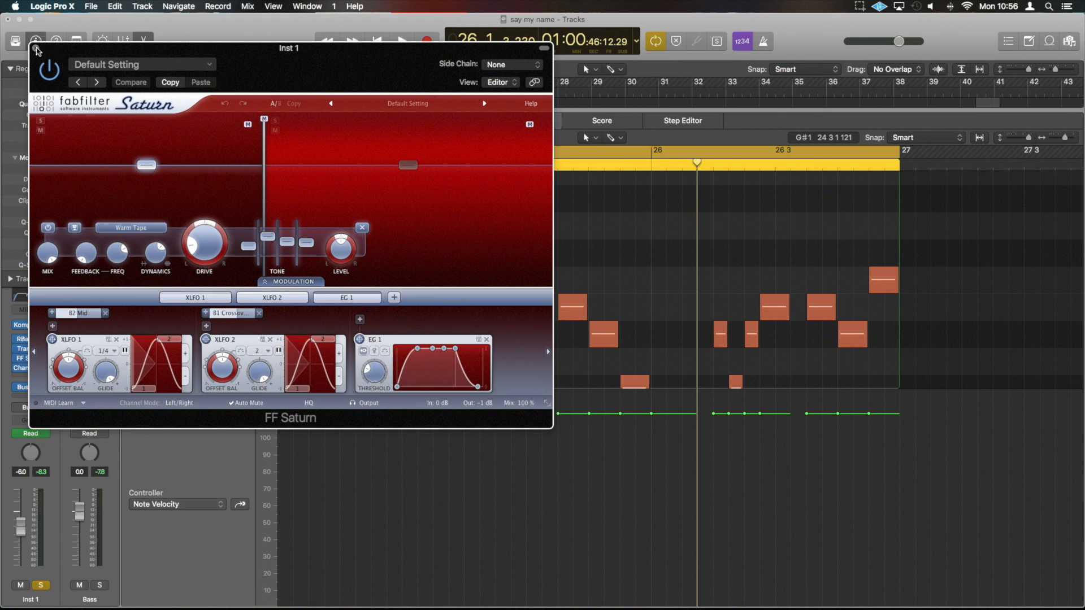
pyautogui.click(35, 48)
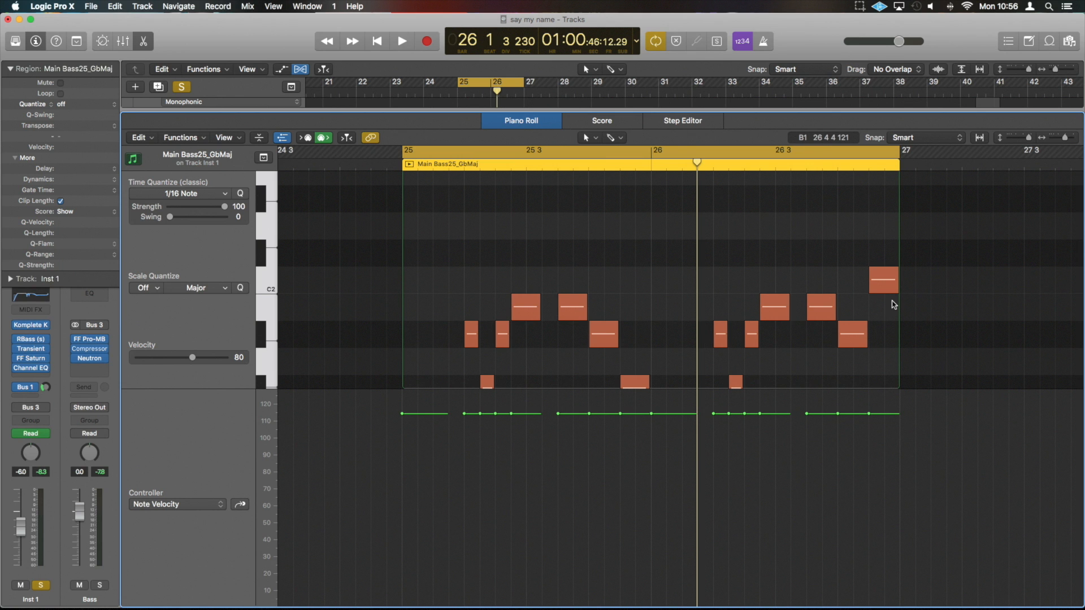
pyautogui.press('space')
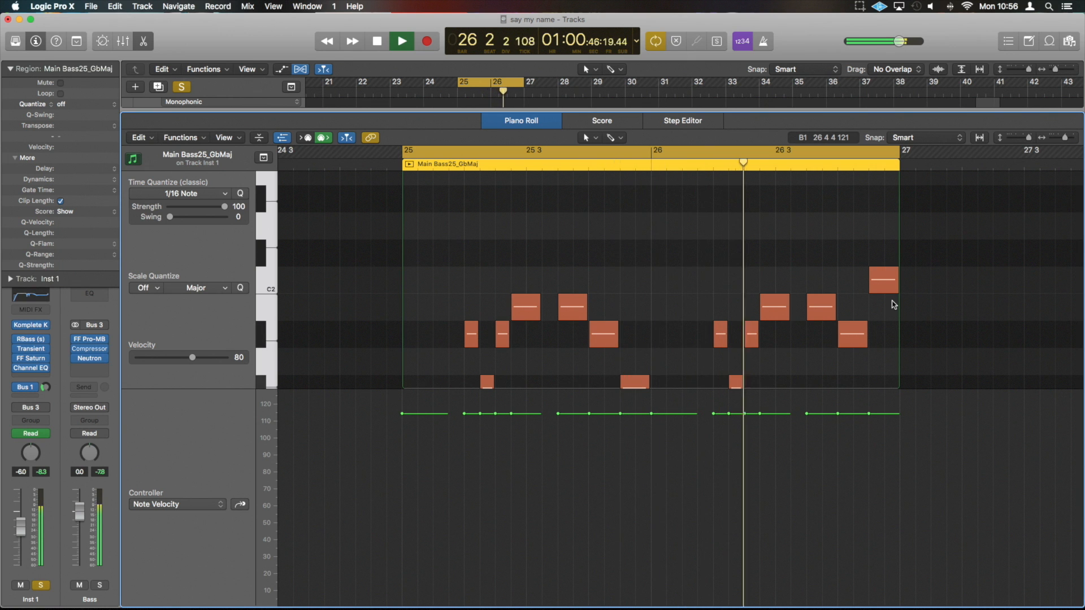
pyautogui.press('space')
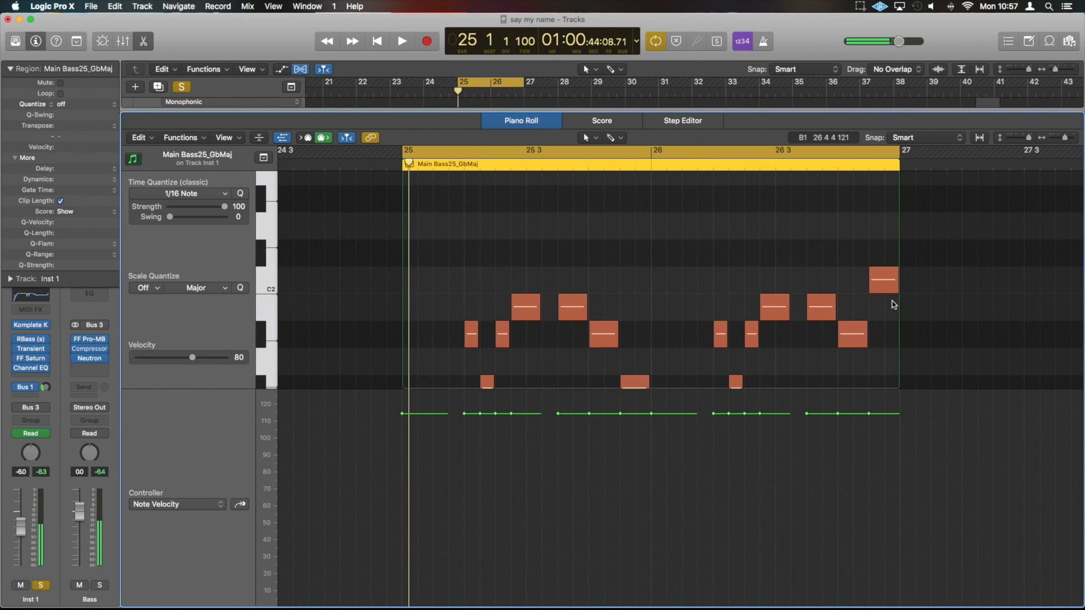
# Apply the Humanize MIDI transform to all notes in the bass region with the velocity randomization set to 4.
pyautogui.scroll(-3, 893, 305)
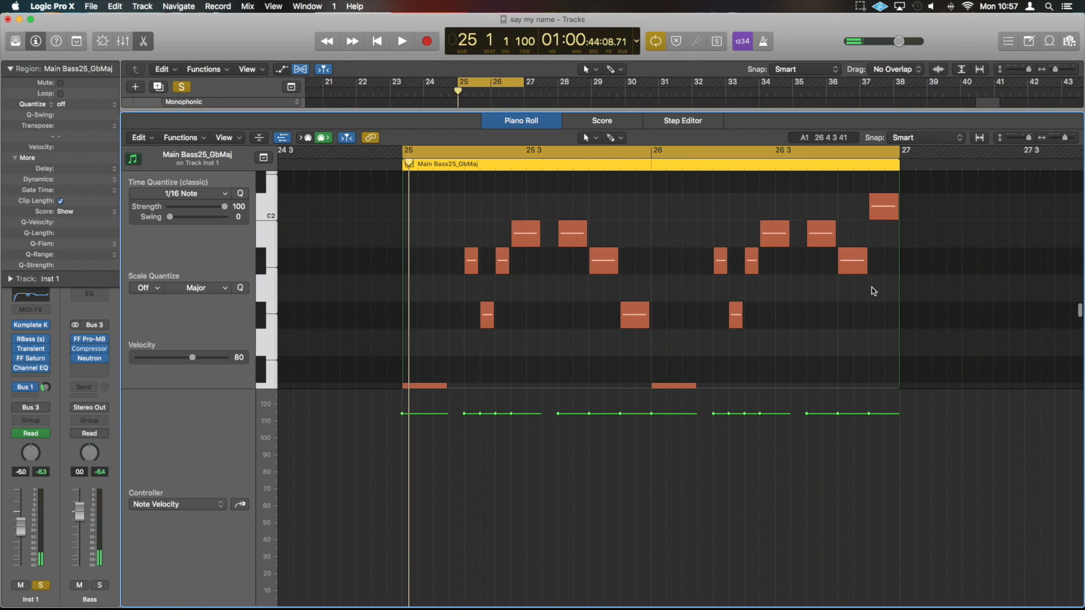
pyautogui.scroll(-5, 869, 287)
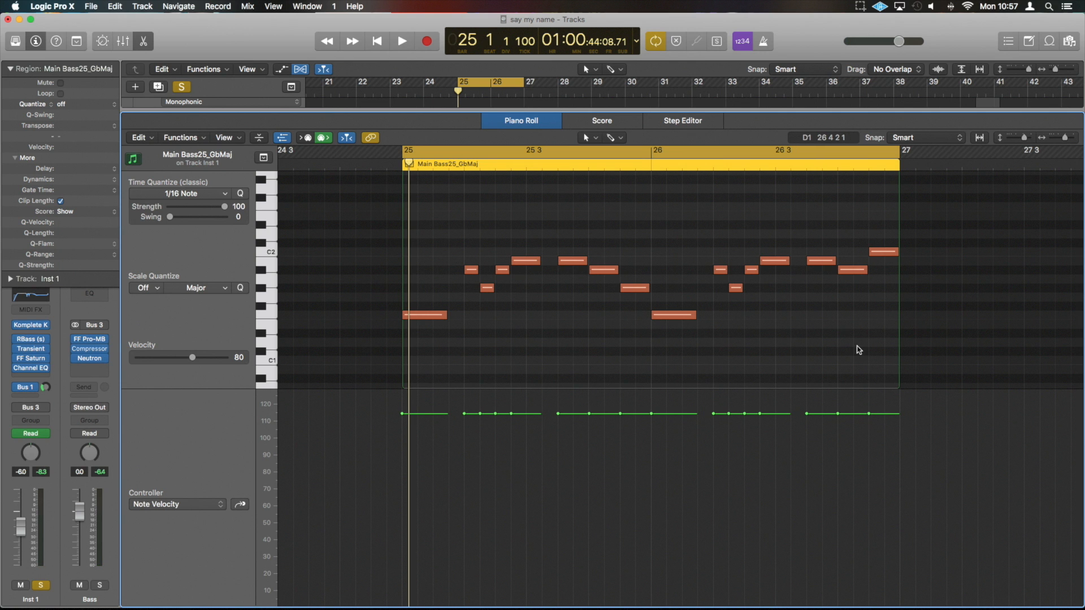
pyautogui.moveTo(937, 366); pyautogui.dragTo(380, 211)
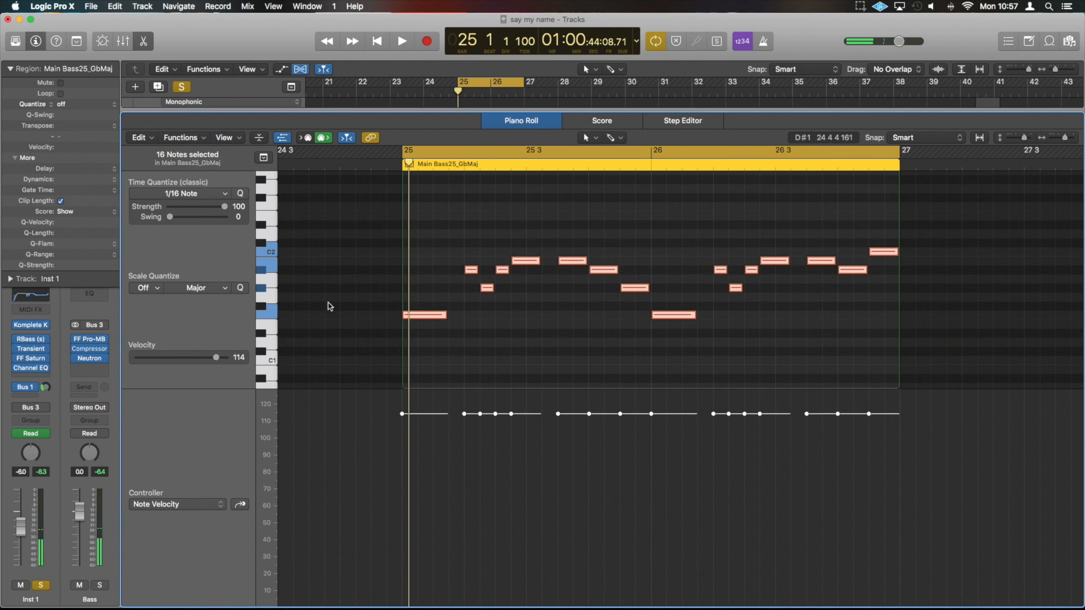
pyautogui.click(189, 140)
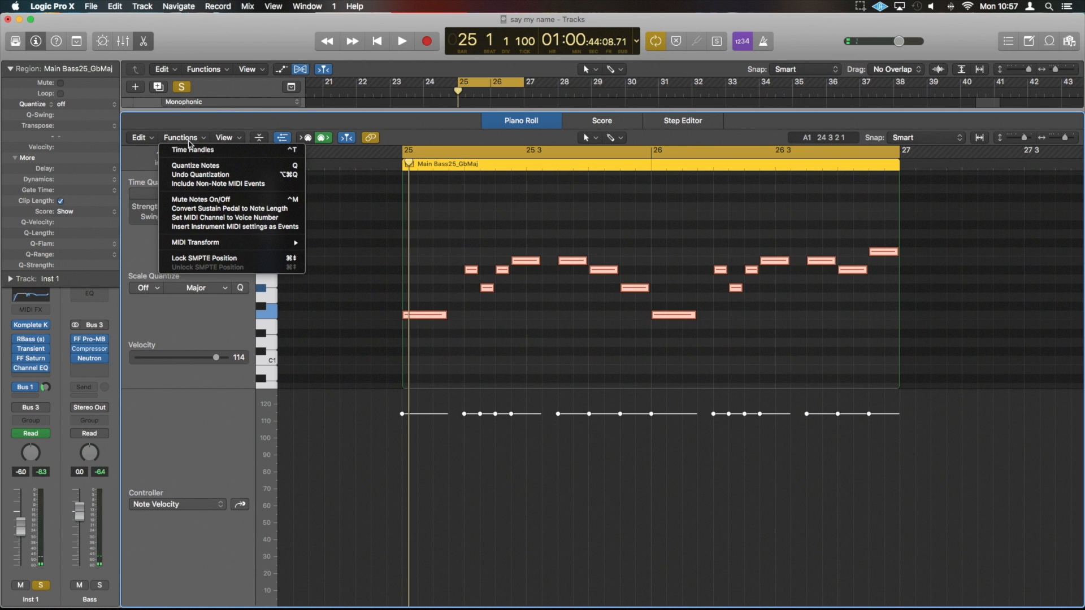
pyautogui.moveTo(209, 244)
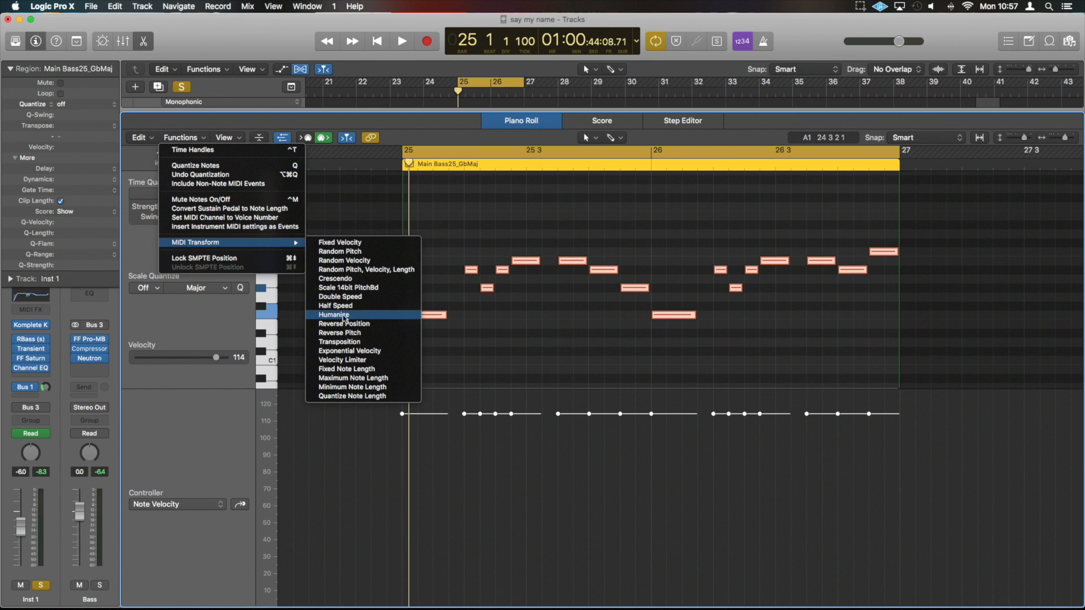
pyautogui.click(326, 316)
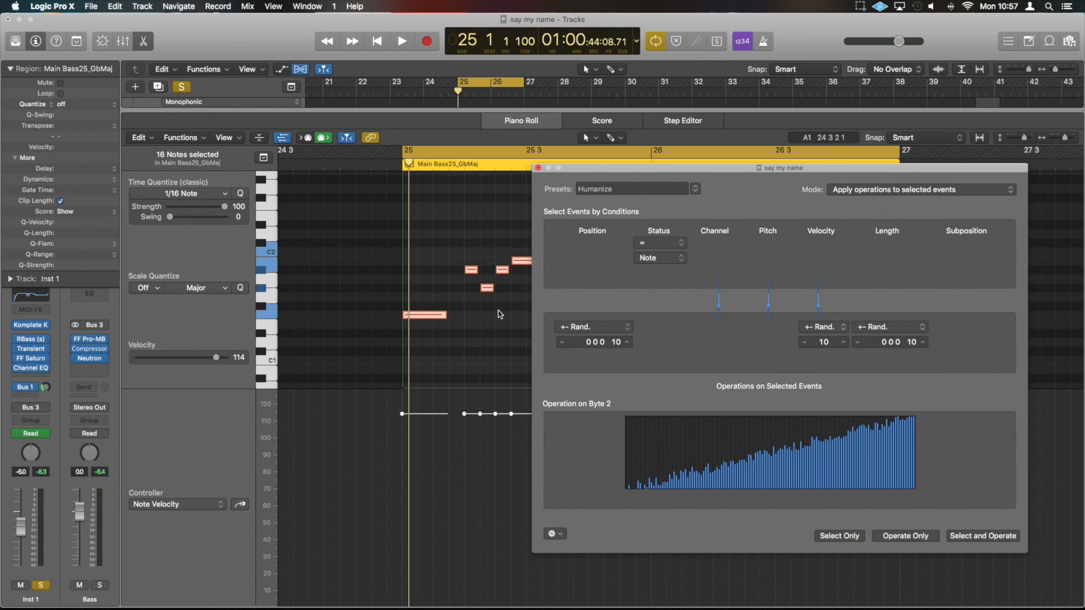
pyautogui.moveTo(836, 175); pyautogui.dragTo(681, 98)
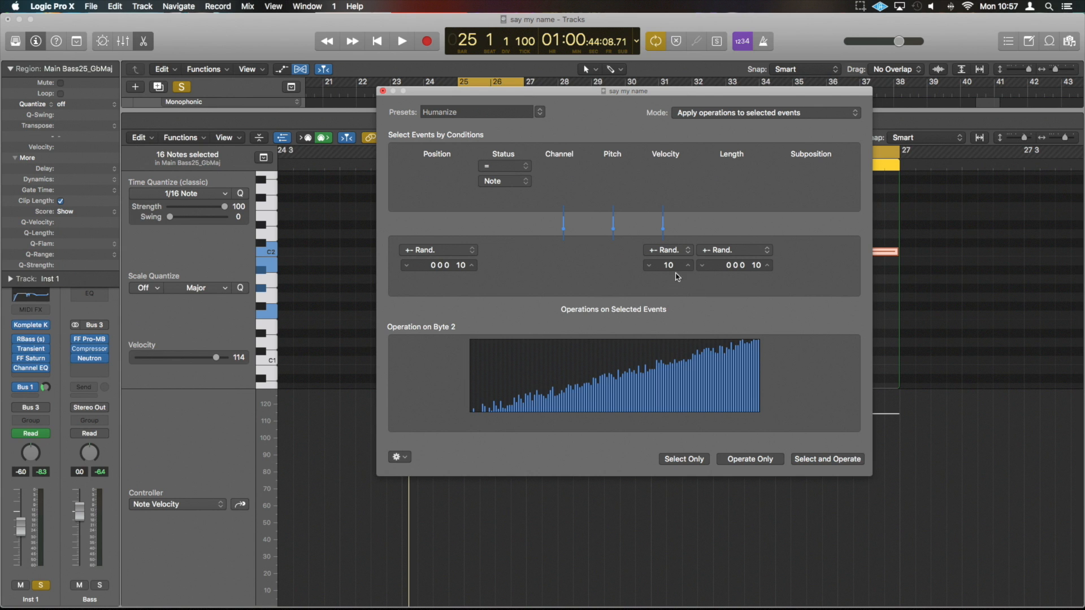
pyautogui.moveTo(668, 266); pyautogui.dragTo(669, 277)
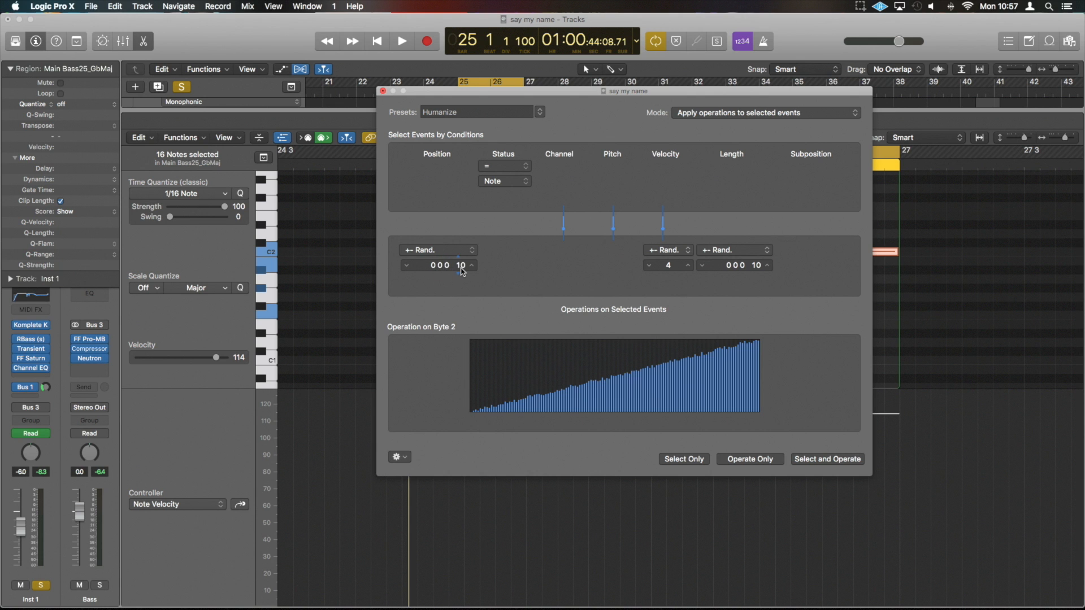
pyautogui.click(812, 459)
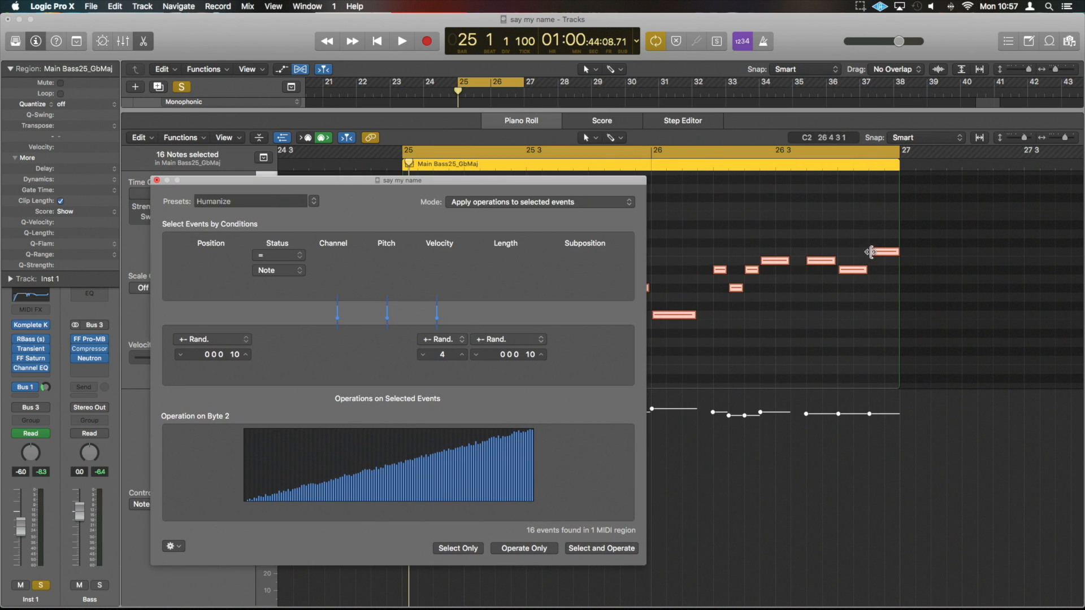
pyautogui.click(157, 181)
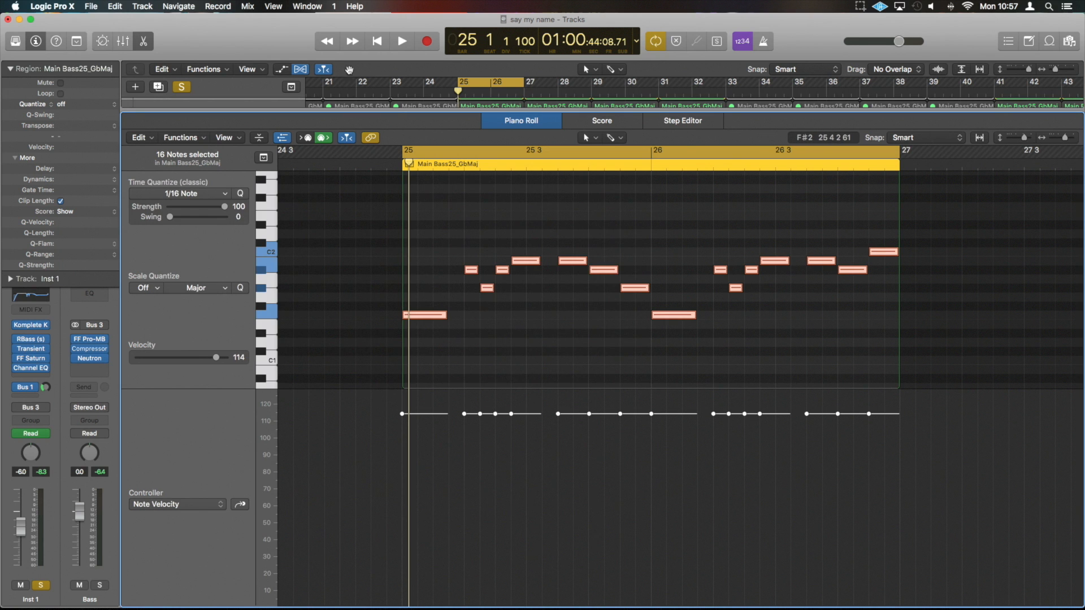
# Redo the Humanize transform on the bass notes and play the loop to hear it.
pyautogui.click(116, 6)
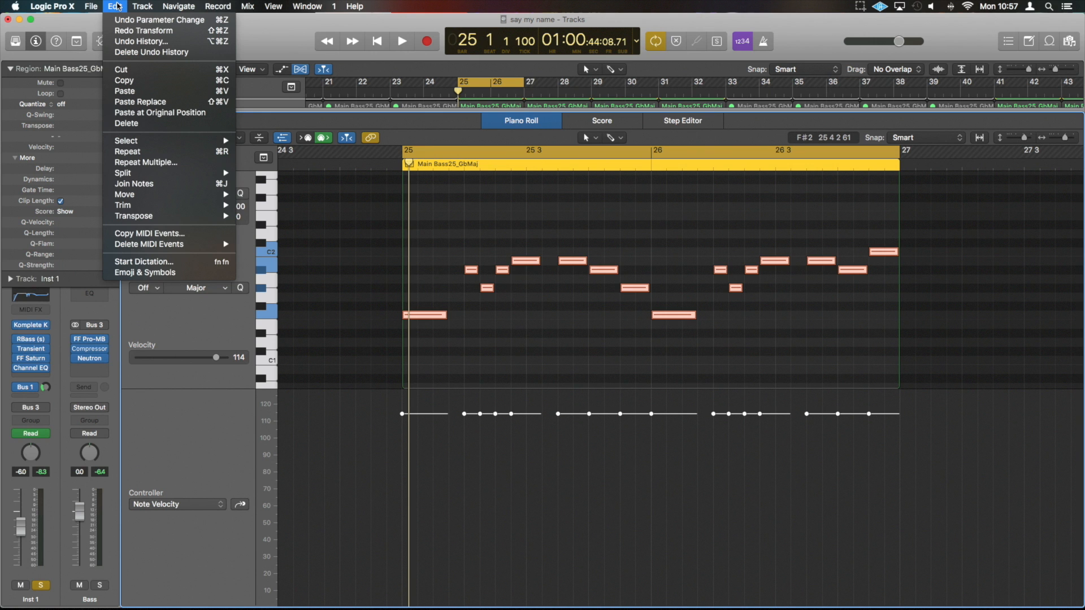
pyautogui.click(144, 31)
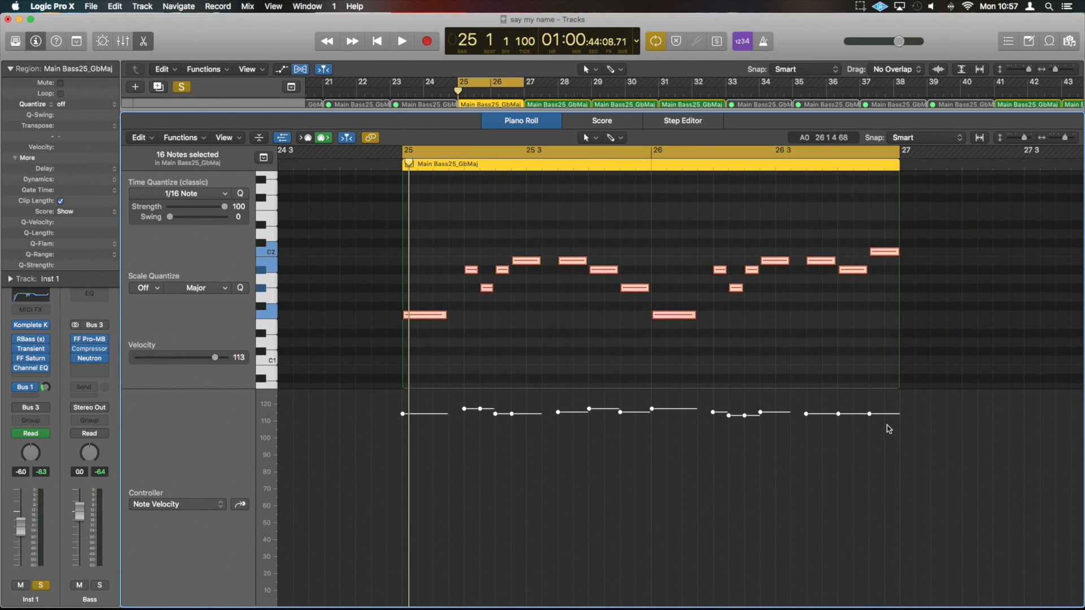
pyautogui.press('space')
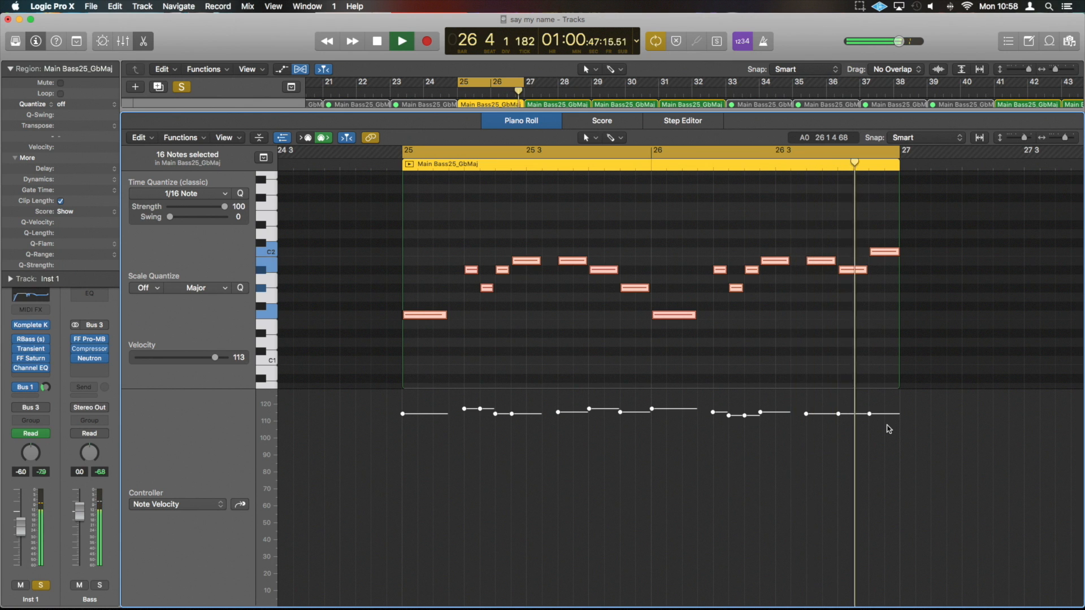
# Stop playback, extend the cycle range to bar 29, and select both Inst 1 bass regions starting at bars 25 and 27.
pyautogui.press('space')
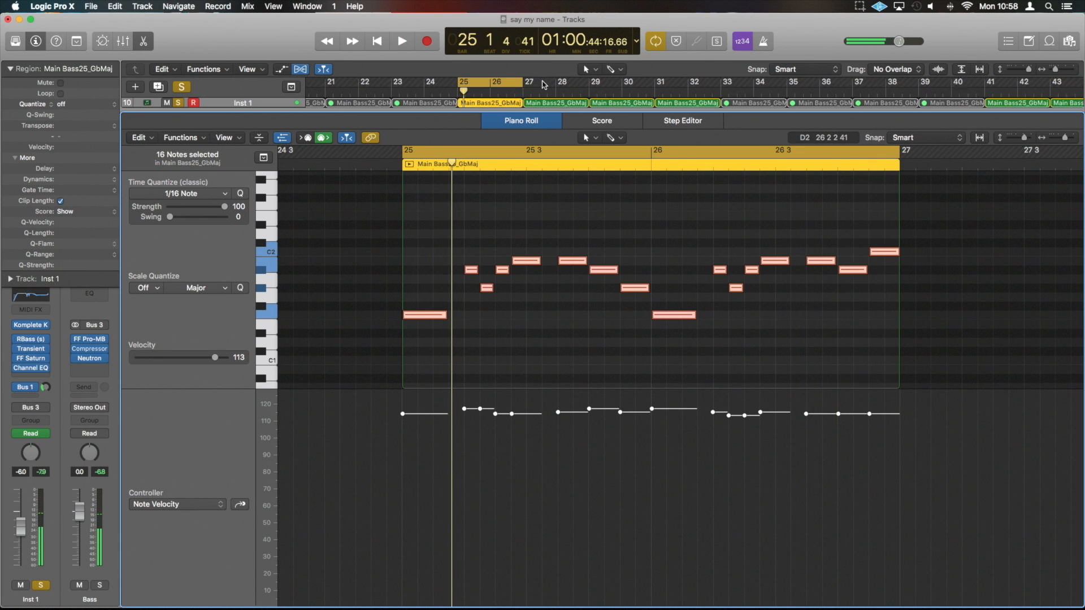
pyautogui.moveTo(524, 82); pyautogui.dragTo(582, 83)
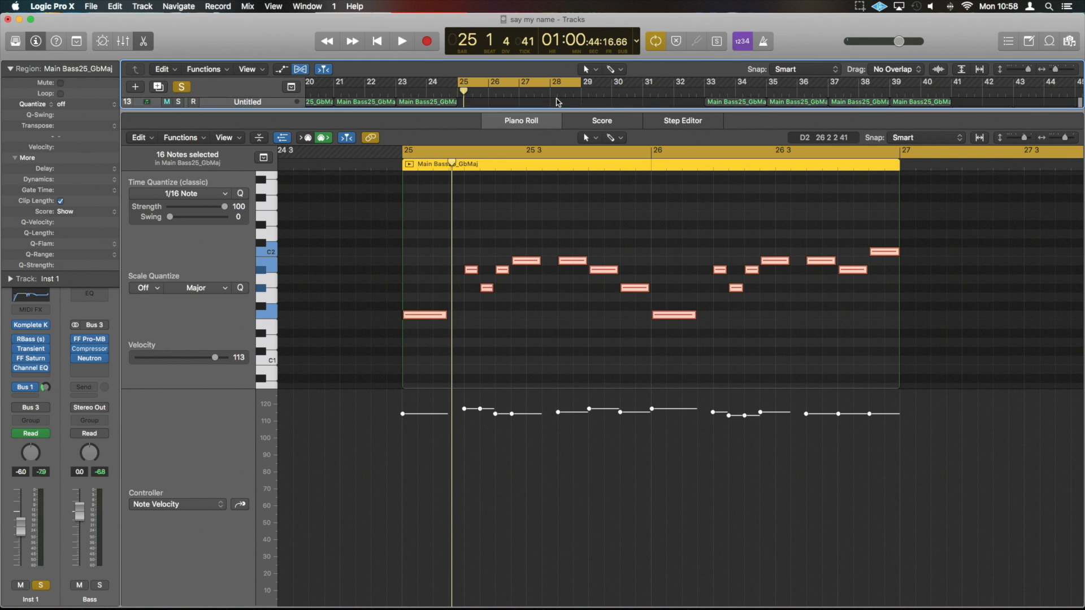
pyautogui.click(558, 103)
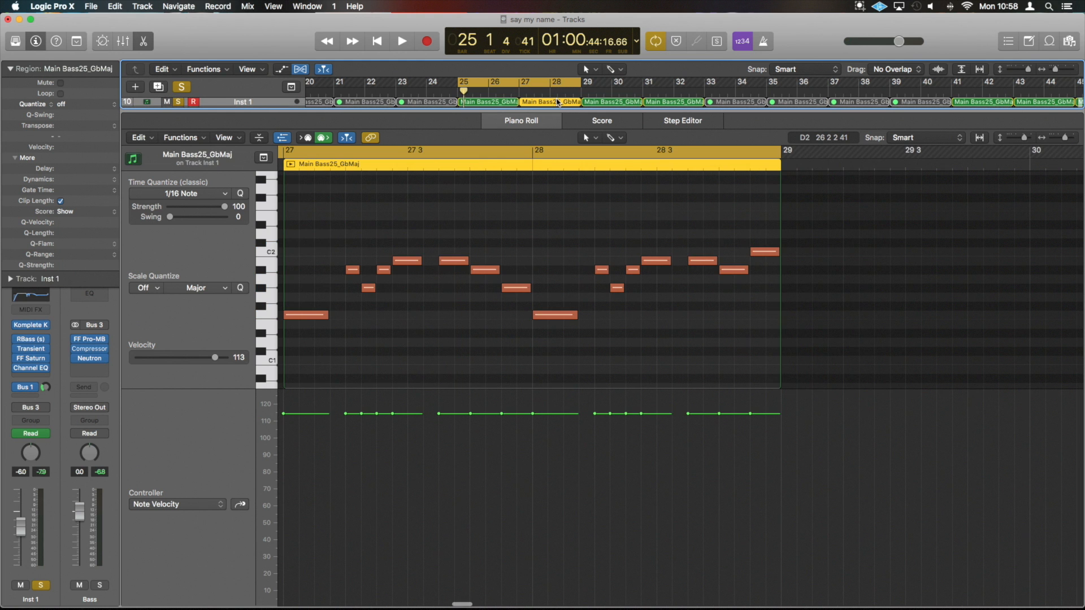
pyautogui.keyDown('shift'); pyautogui.click(492, 103); pyautogui.keyUp('shift')
# Play the extended loop with both bass regions in view to compare the humanized notes with the original ones.
pyautogui.keyDown('ctrl'); pyautogui.keyDown('alt'); pyautogui.click(629, 215); pyautogui.keyUp('alt'); pyautogui.keyUp('ctrl')
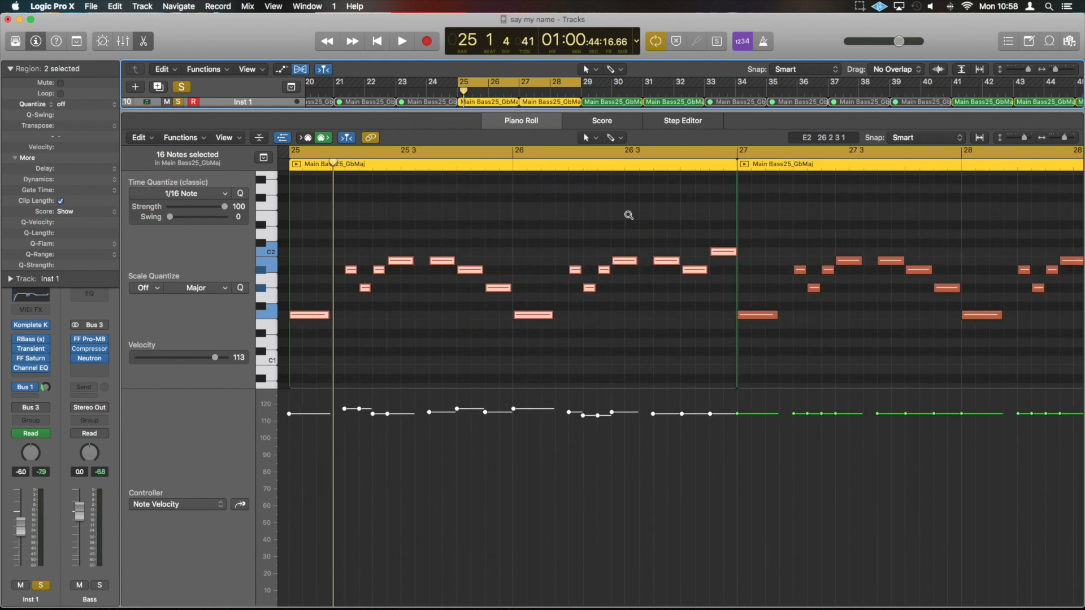
pyautogui.press('space')
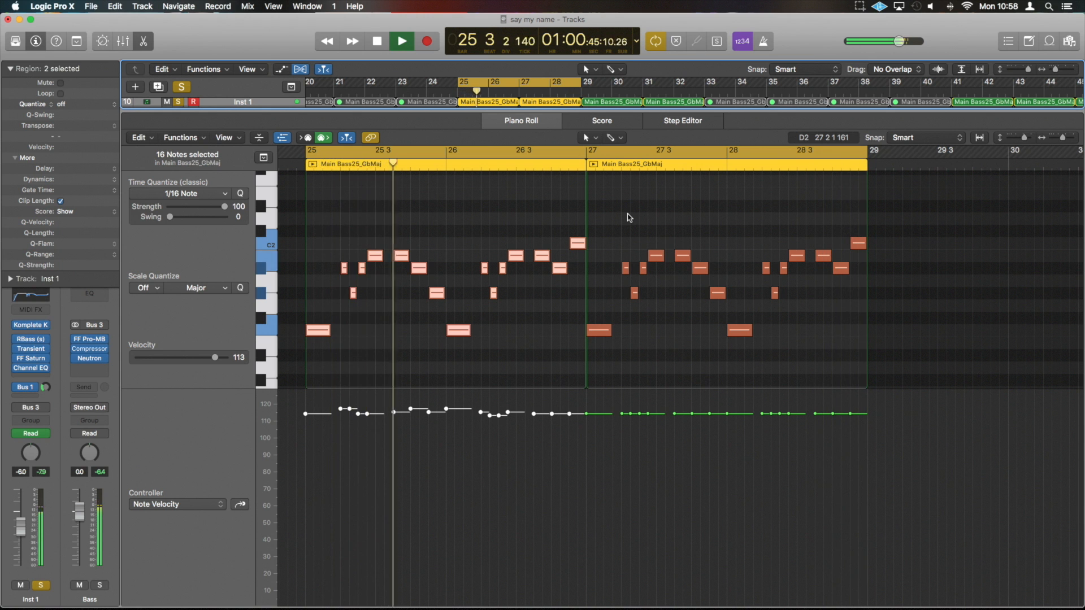
pyautogui.press('space')
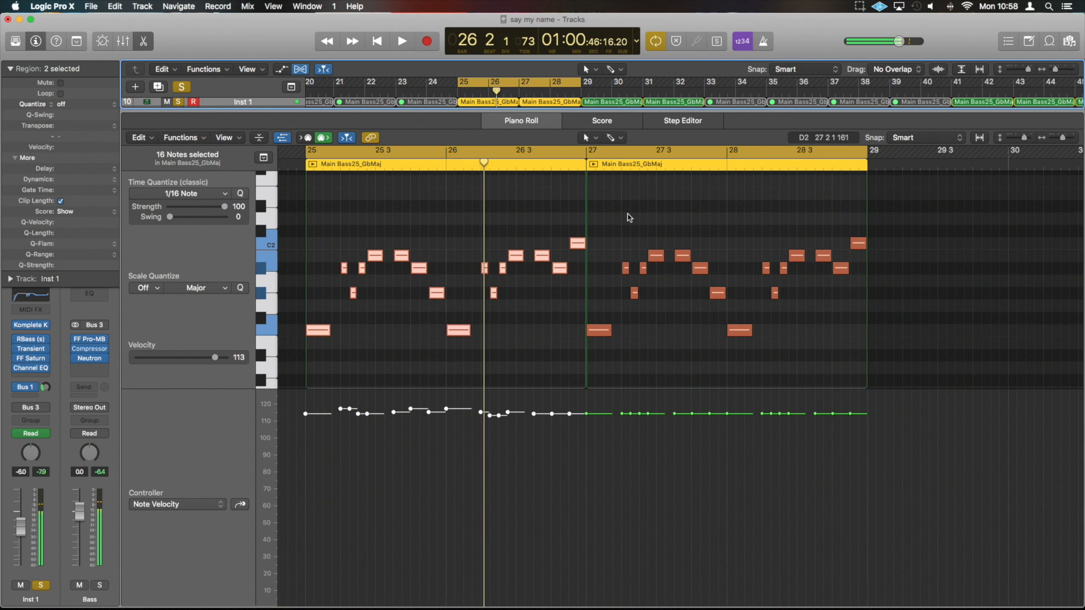